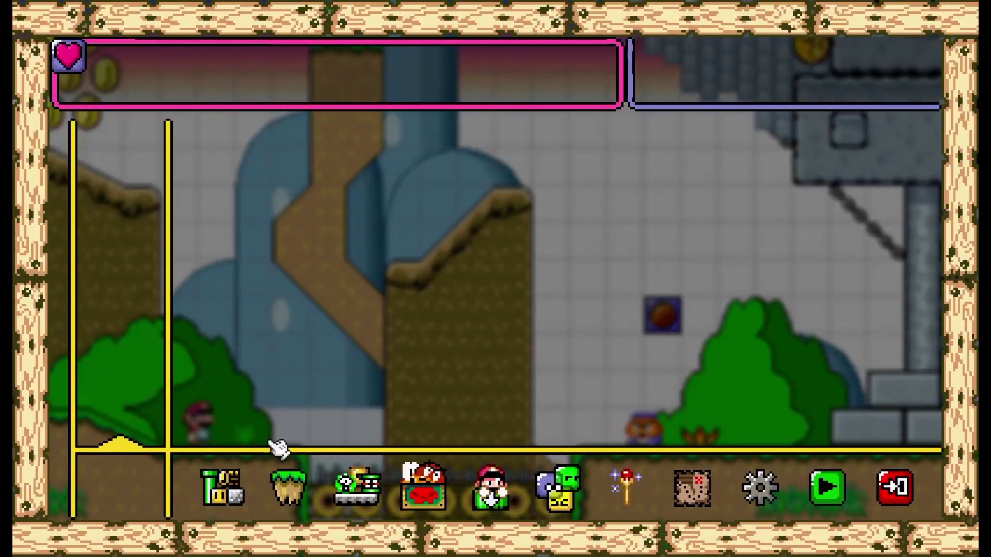
- Browse the rope and wood tileset, then the Objects and Enemies palettes in the editor
click(231, 480)
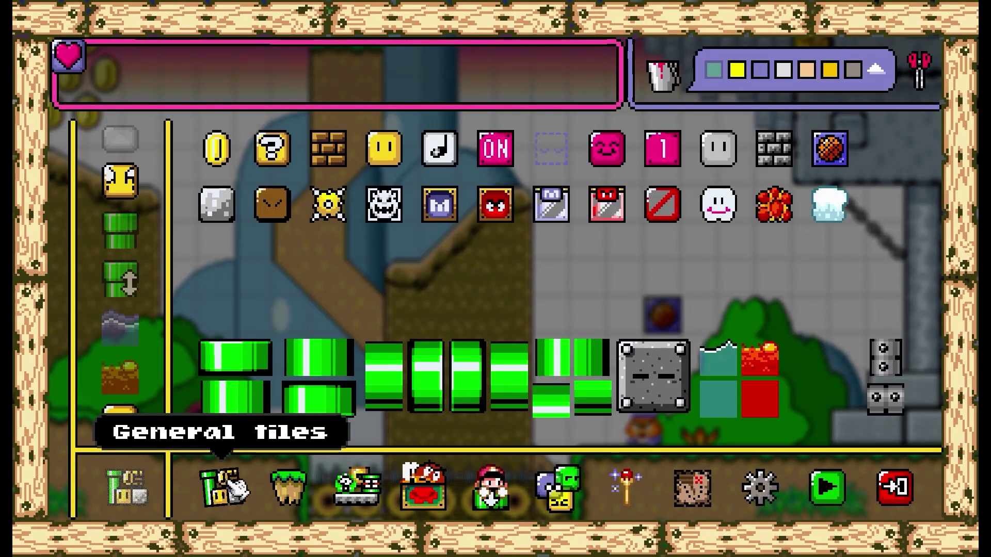
click(288, 479)
click(288, 254)
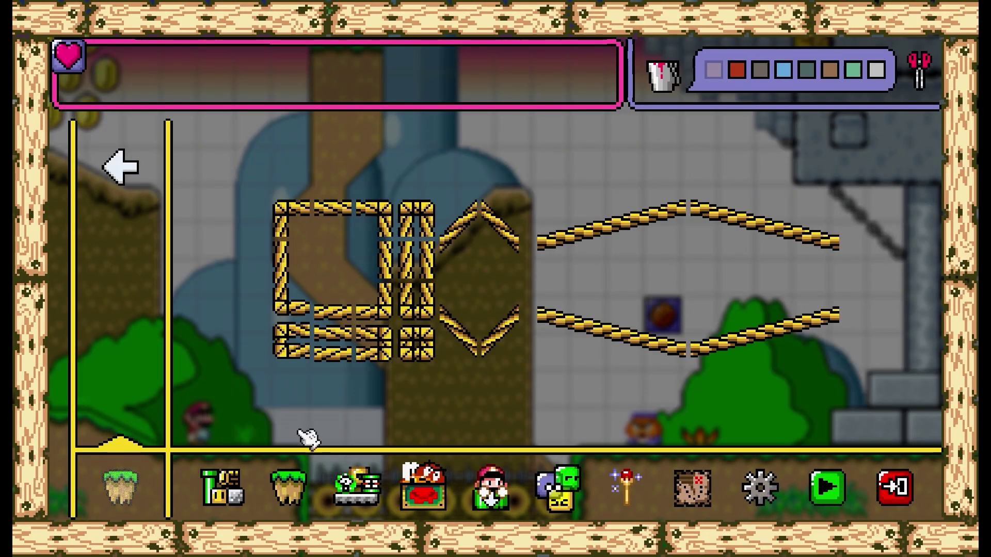
click(356, 457)
click(437, 449)
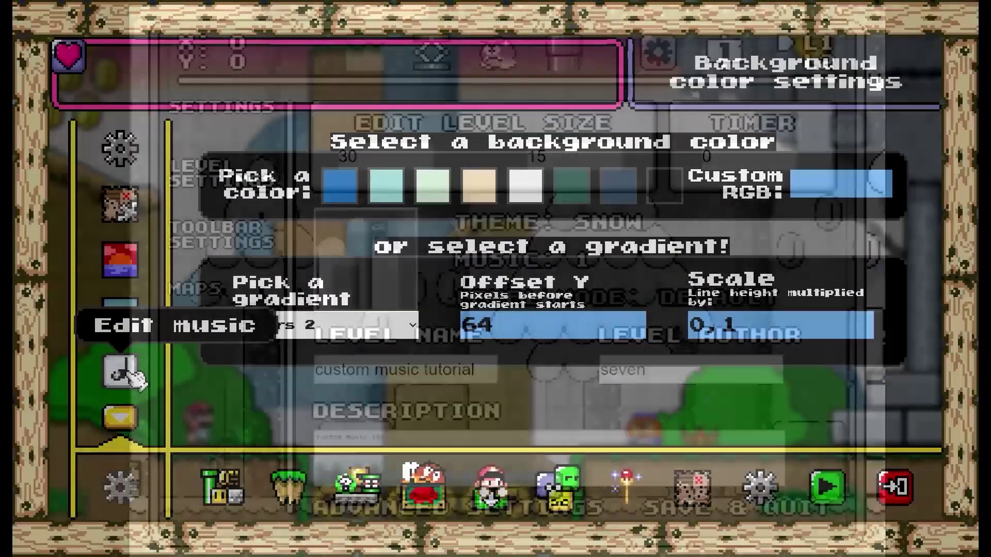
- Bring up the Music settings with the level's Edit music icon
click(124, 368)
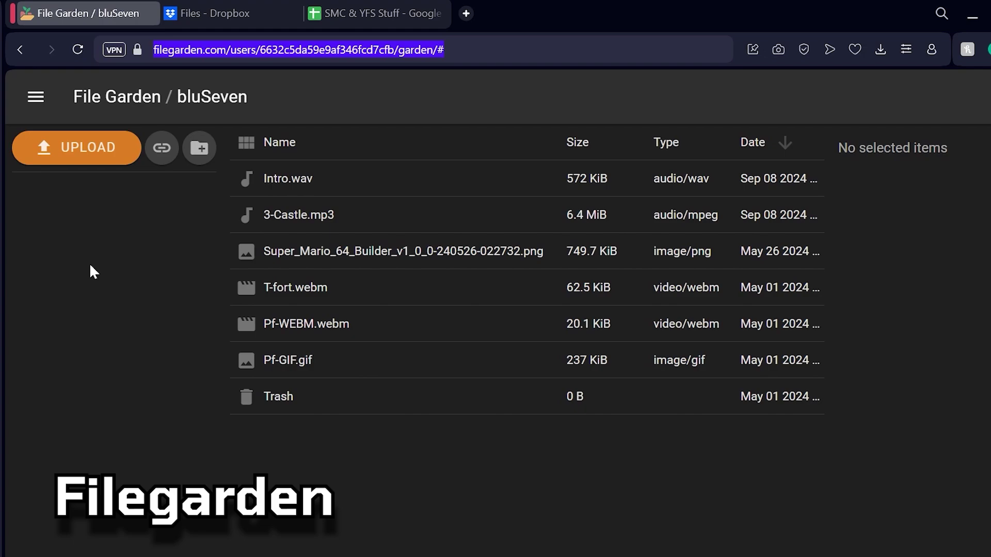
- Upload Night_Overworld_SMW.mp3 to File Garden and confirm its privacy stays Unlisted
click(88, 150)
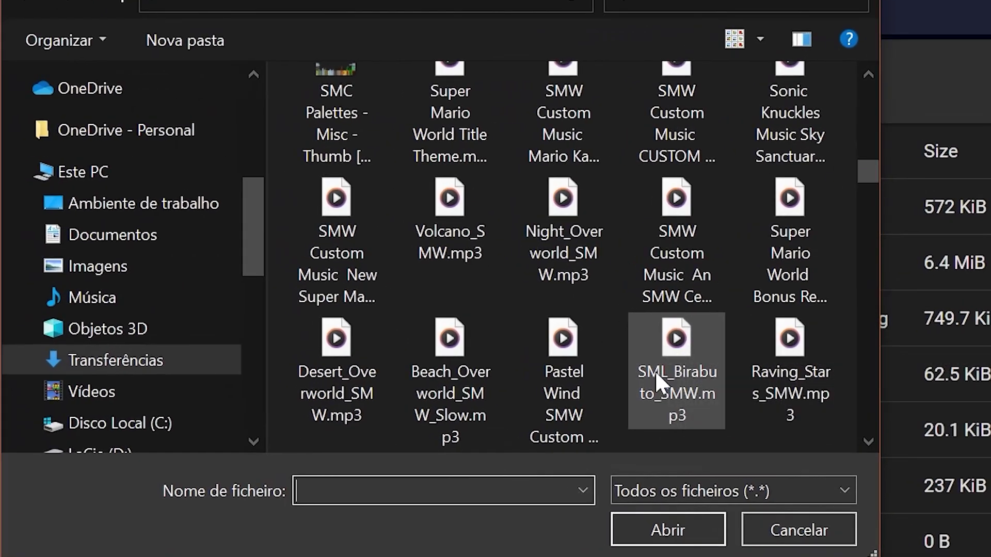
click(336, 209)
click(405, 392)
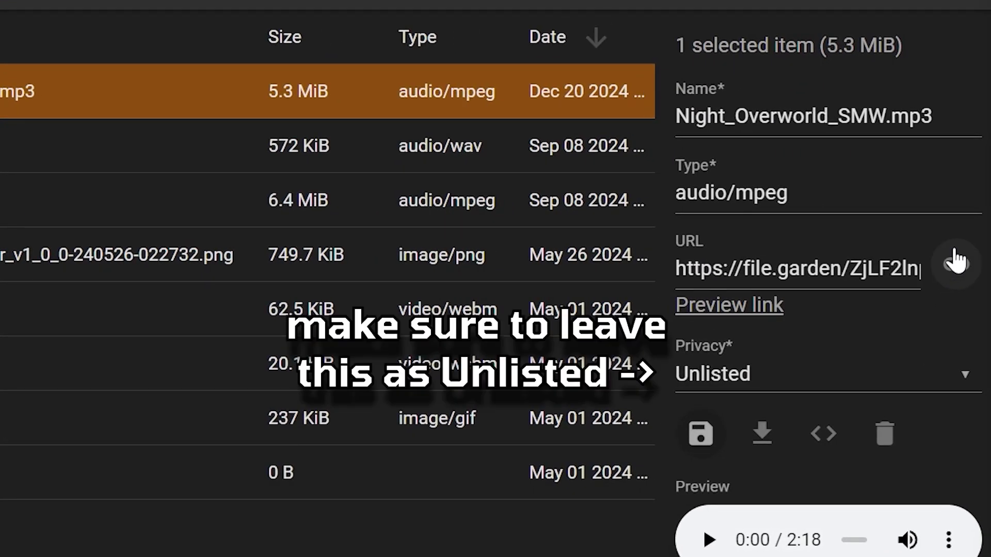
click(949, 394)
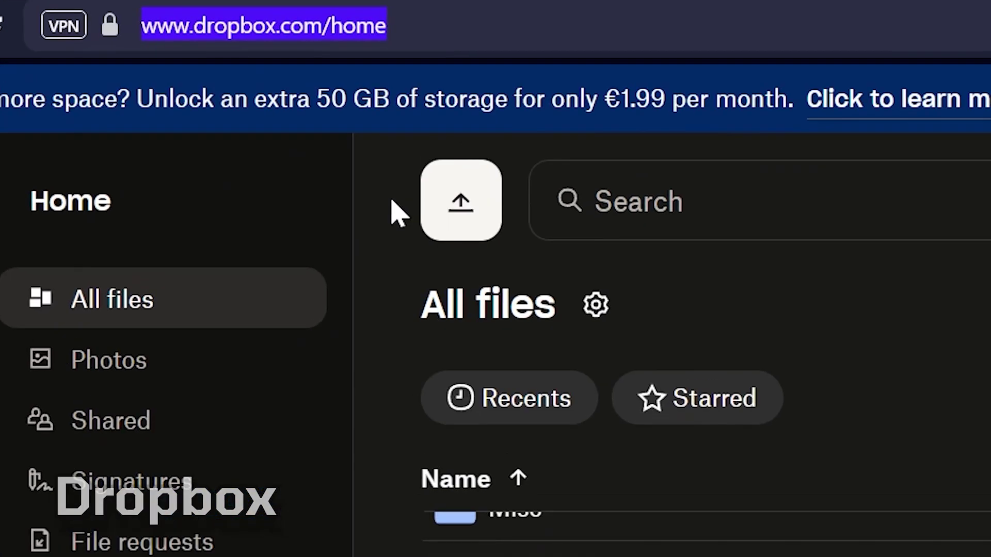
- Upload the Mario Kart Sky Garden MP3 to Dropbox and create a share link for it
click(323, 133)
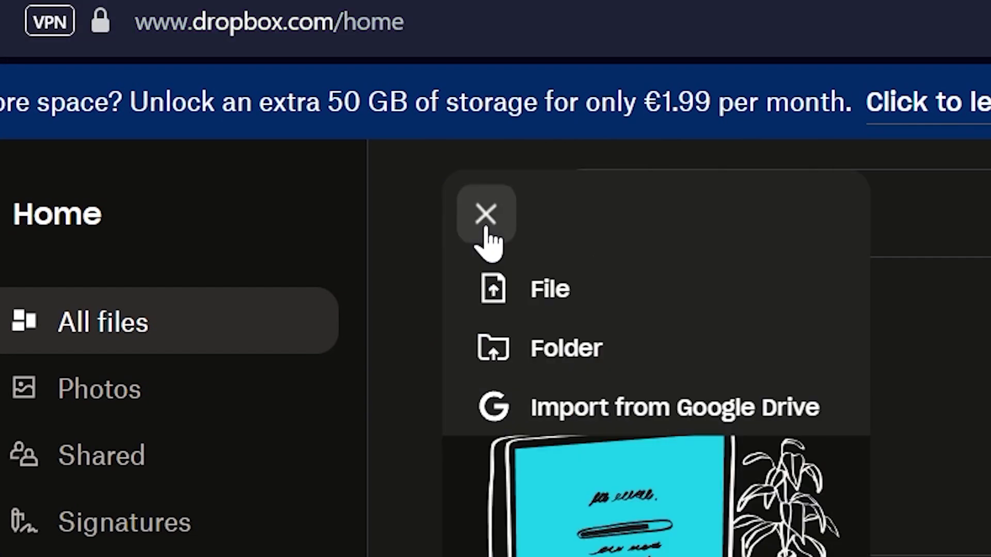
click(550, 299)
key(Escape)
mouse_move(776, 421)
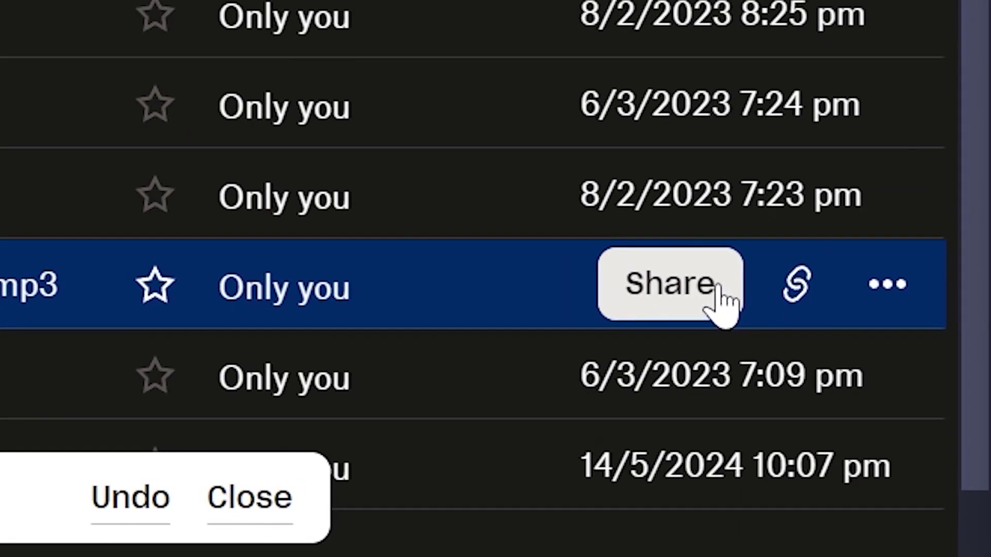
click(925, 425)
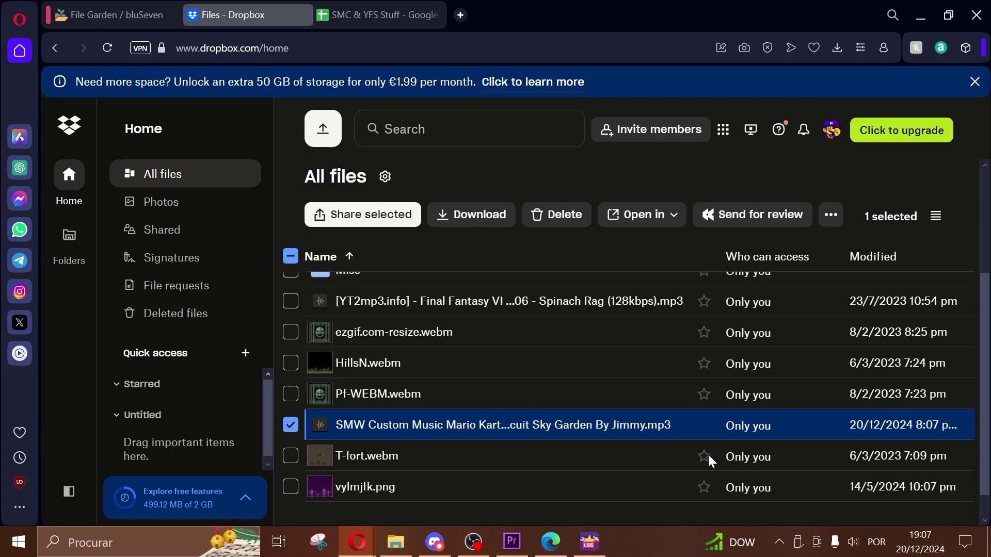
- Keep link access at 'Anyone with the link' and copy the view link
click(708, 453)
scroll(493, 287, down, 2)
scroll(494, 295, down, 3)
click(642, 213)
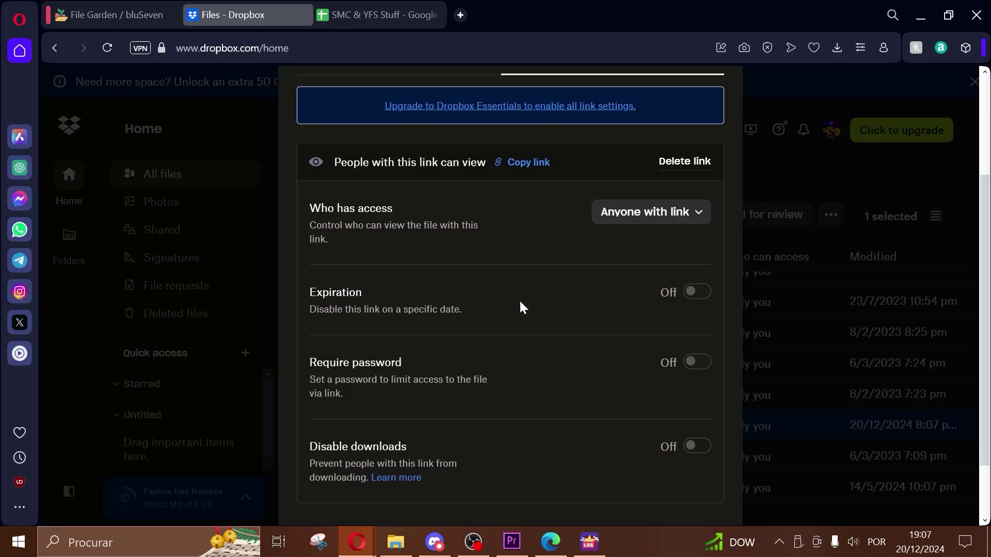
click(374, 237)
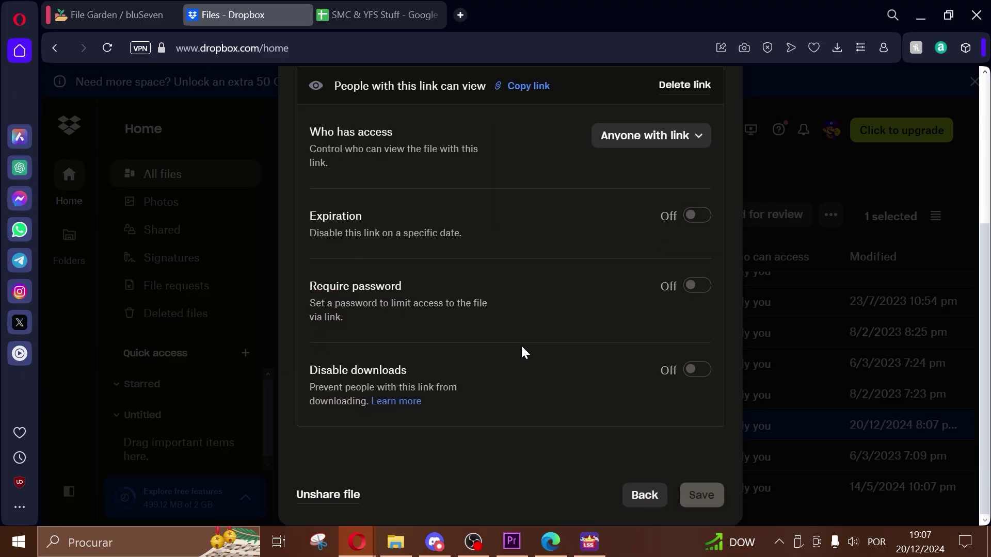
click(652, 496)
click(381, 327)
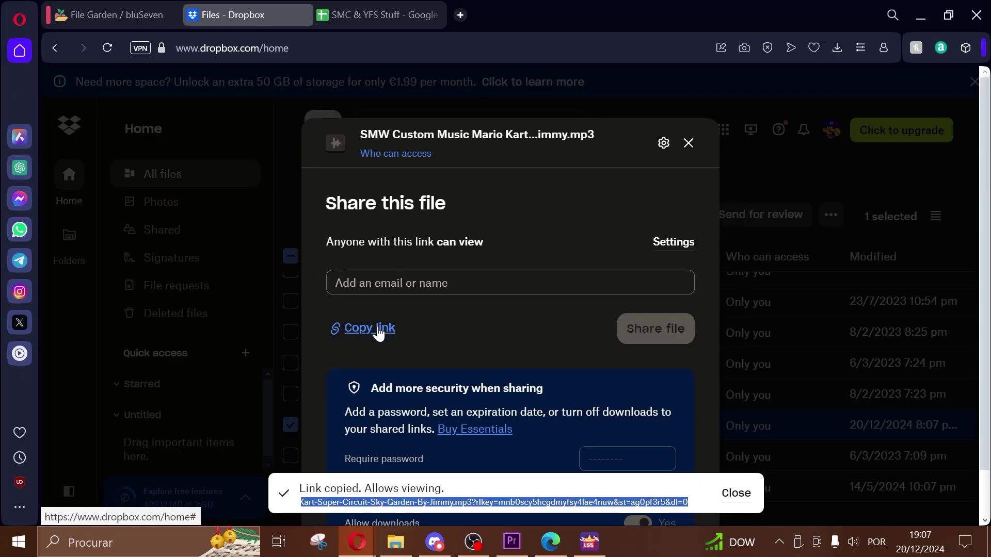
- Load the copied Dropbox share link in a new browser tab
click(461, 15)
key(ctrl+v)
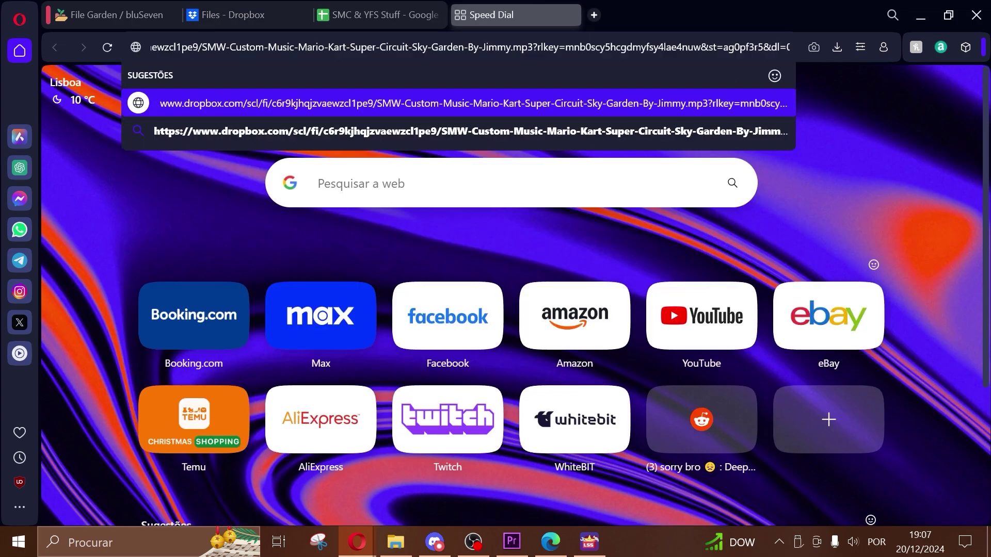
key(Return)
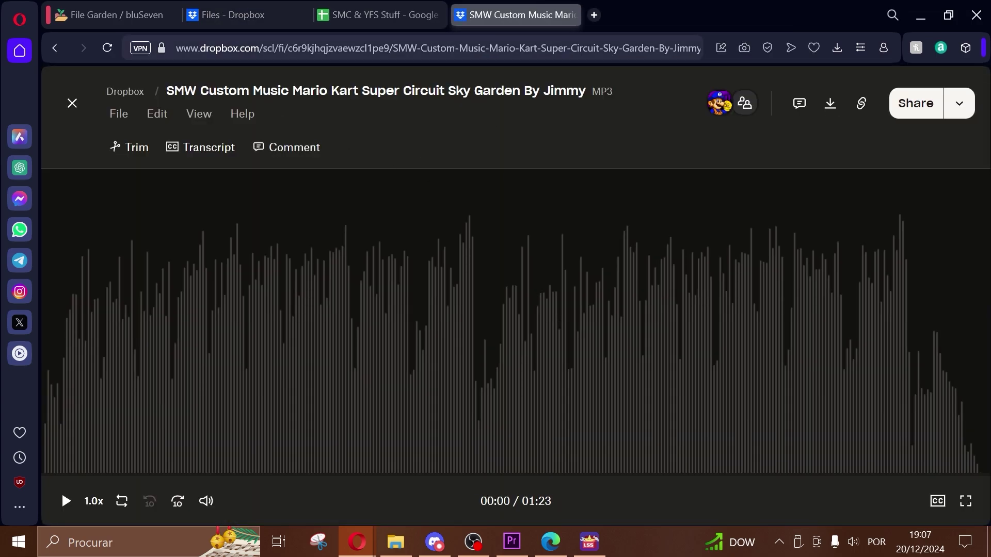
click(219, 47)
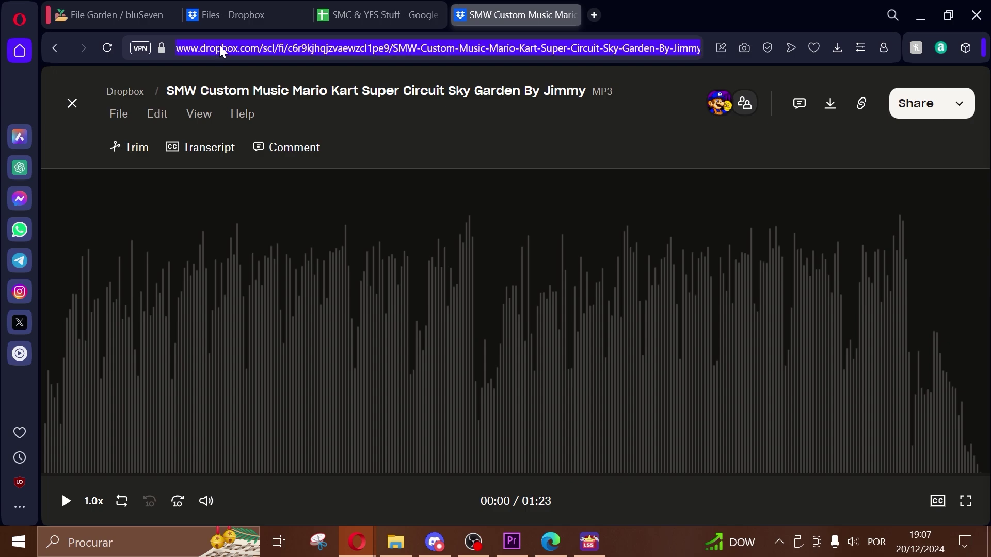
click(216, 48)
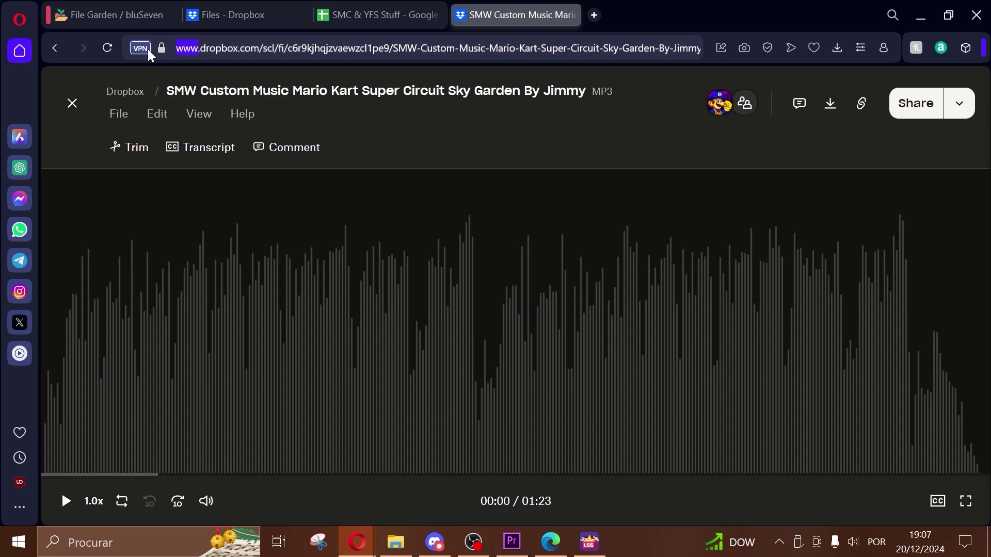
text(dl)
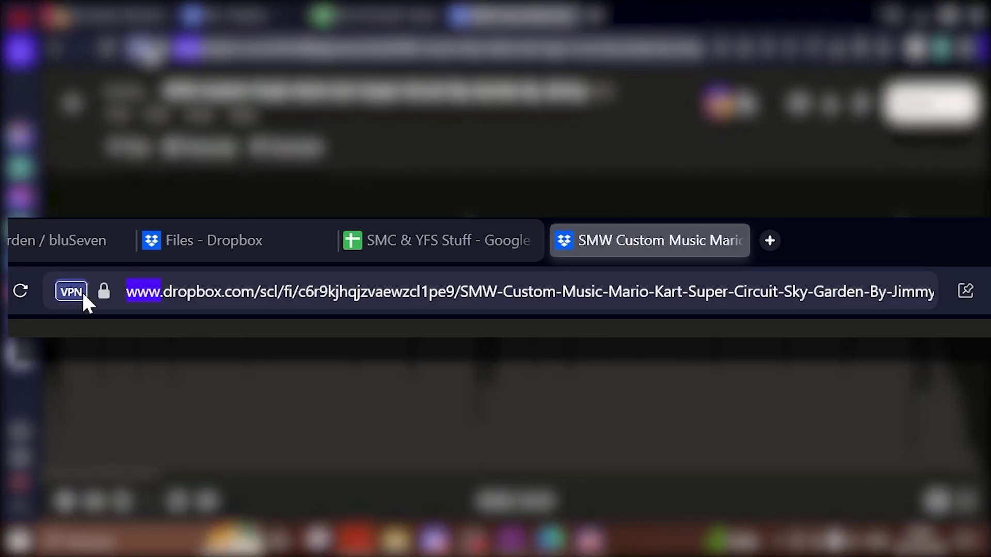
text(dl)
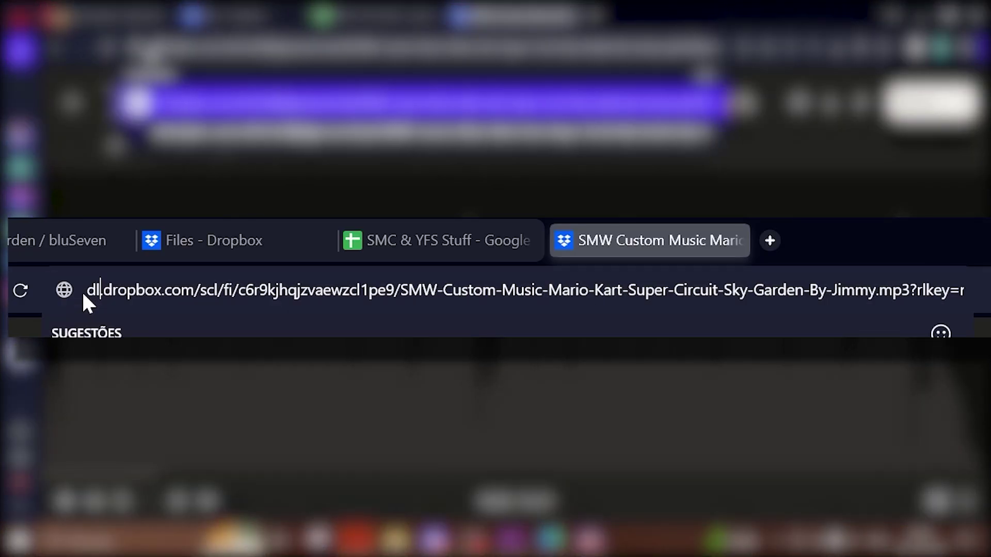
key(Right)
key(Right)
key(Right)
key(Right)
key(Right)
key(Right)
key(Right)
key(Right)
text(usercontent)
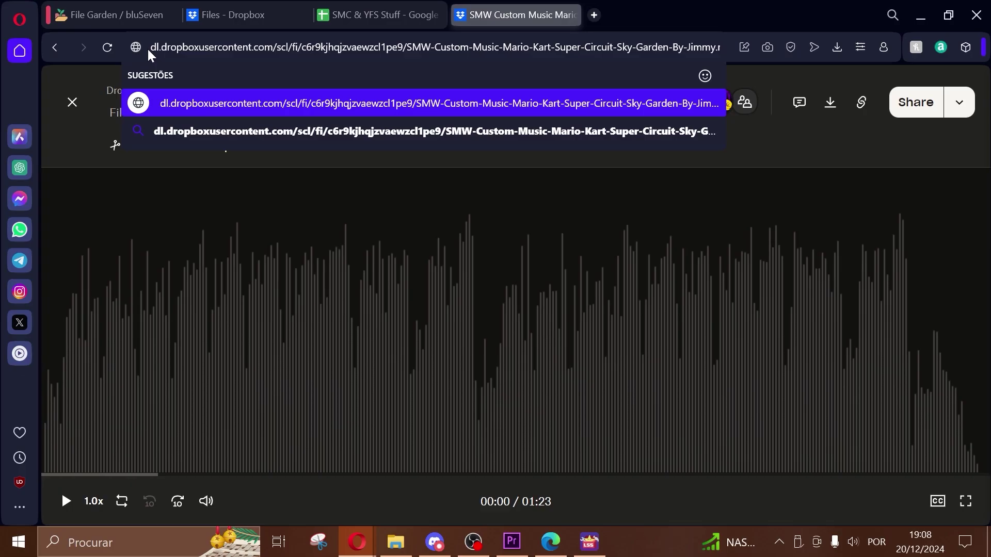
key(Return)
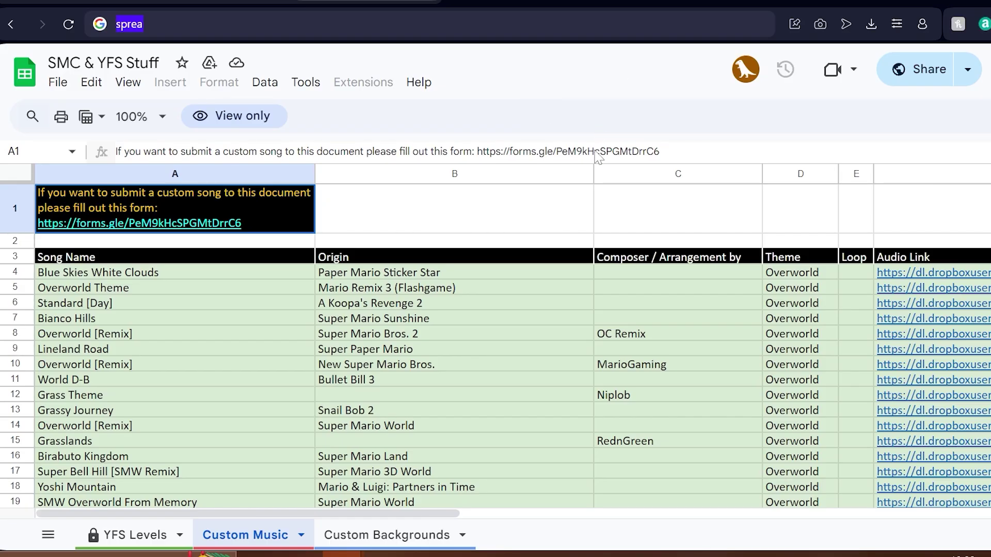
- Search the Custom Music sheet for 'airship' and open the SMW Airship audio link
scroll(495, 340, down, 20)
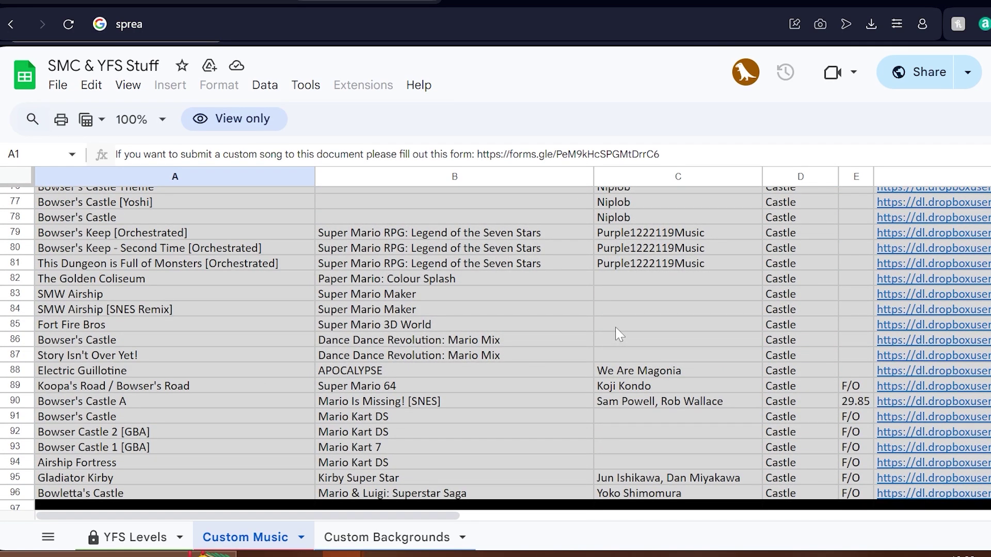
key(ctrl+f)
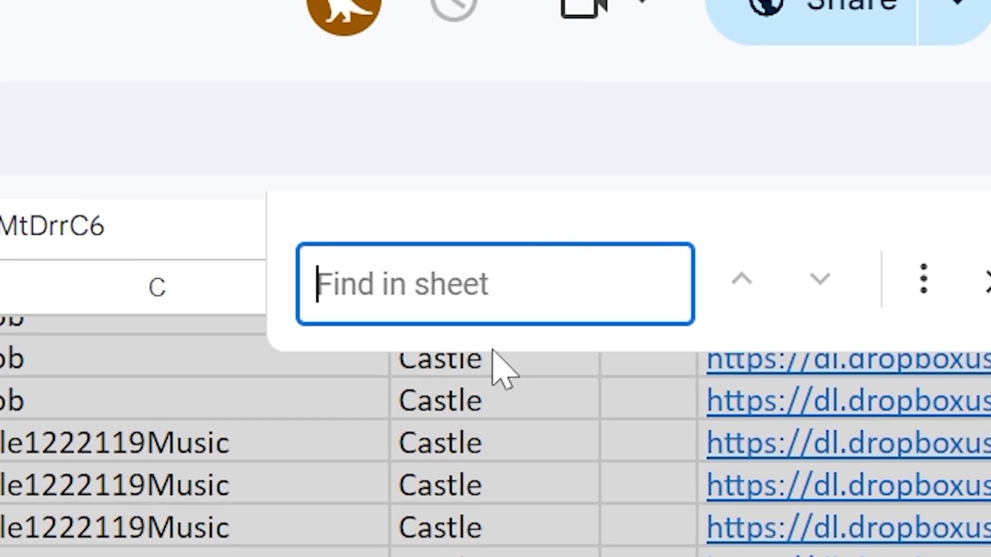
text(air)
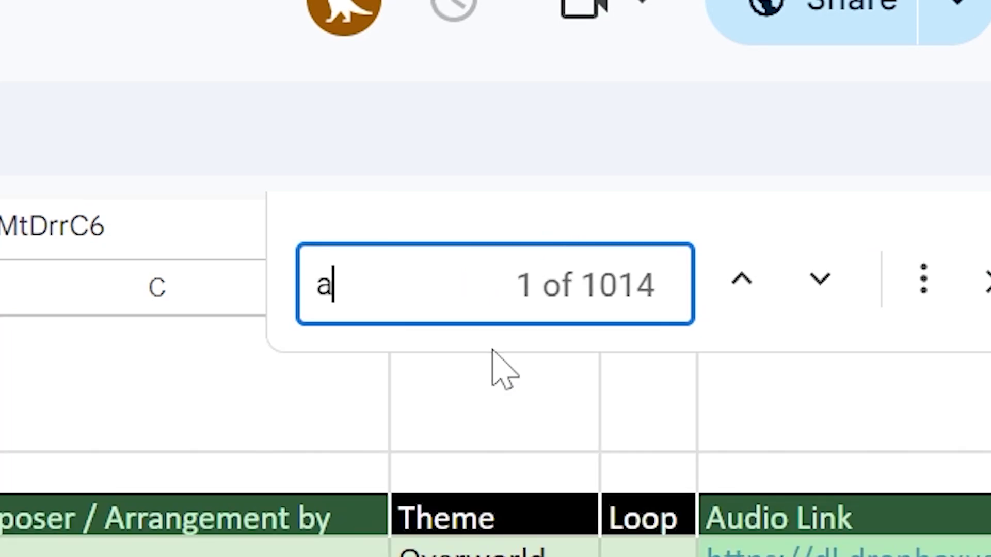
text(ship)
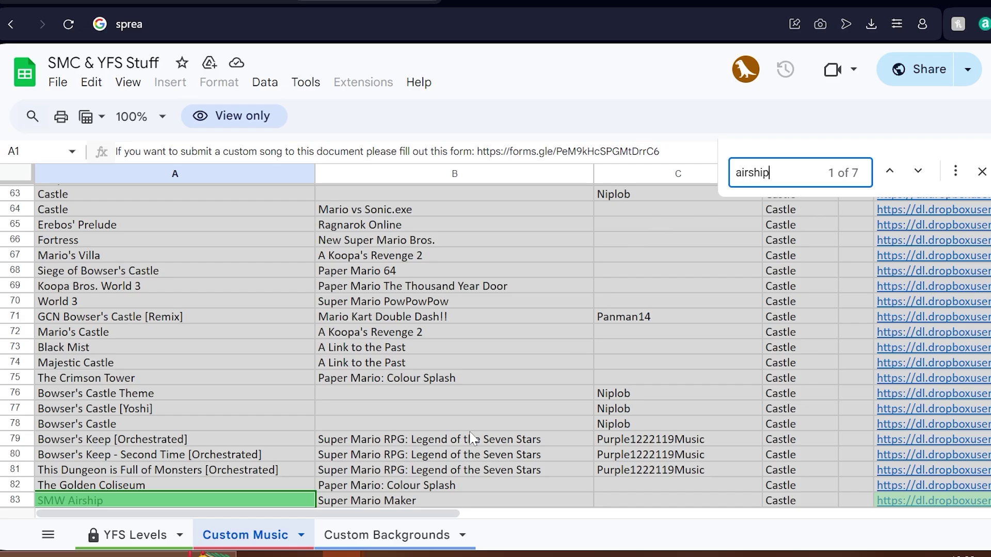
scroll(471, 438, down, 4)
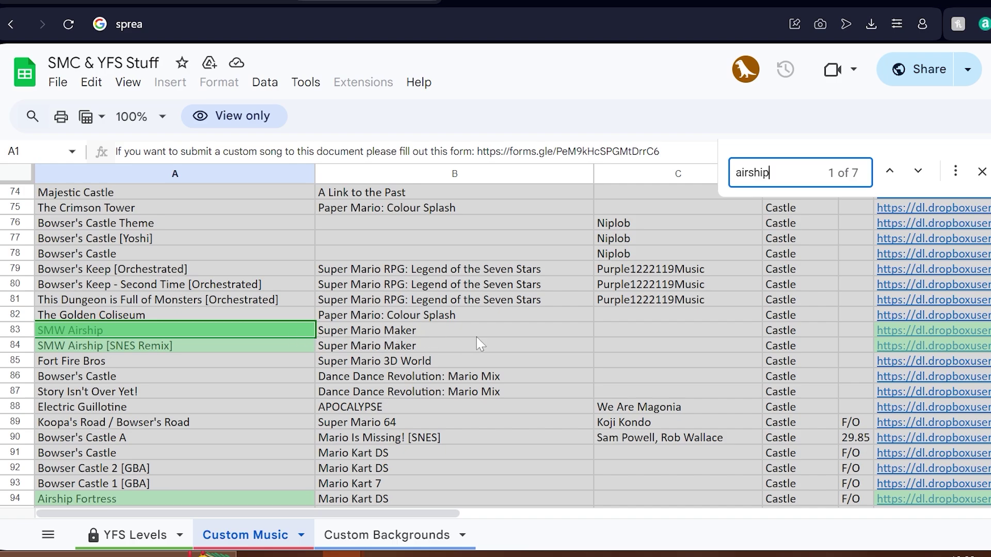
click(501, 334)
drag(377, 513, 573, 512)
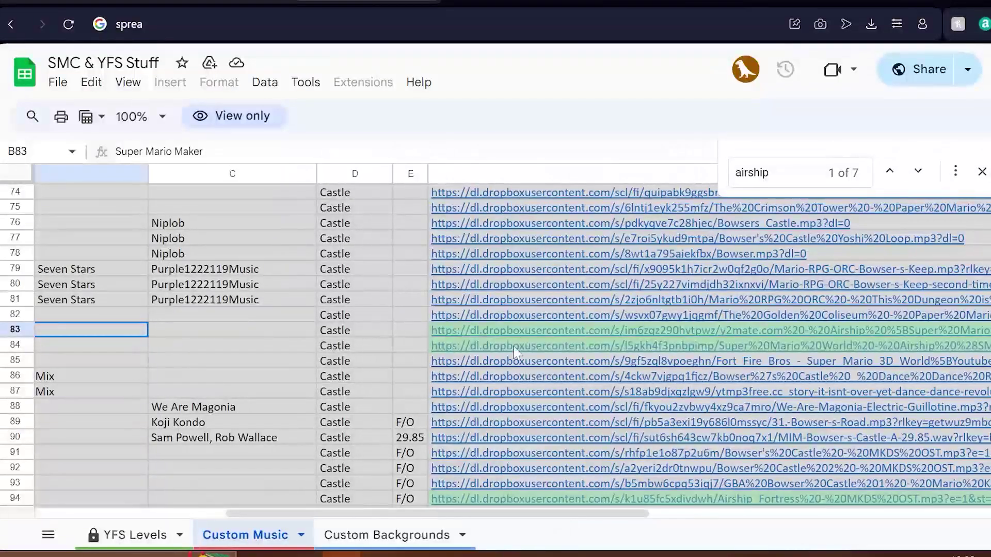
click(518, 333)
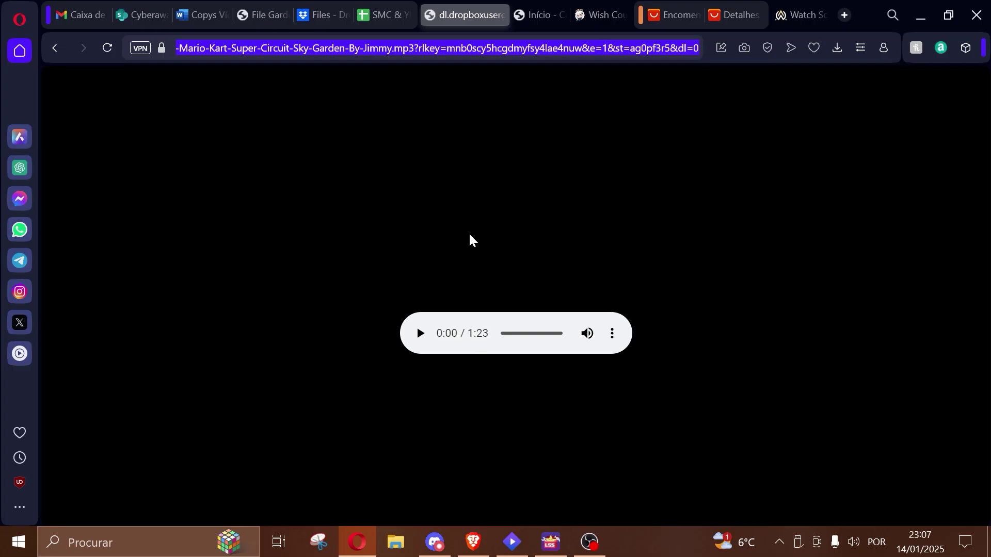
- Return to the Super Mario Construct level from the Windows taskbar
click(551, 542)
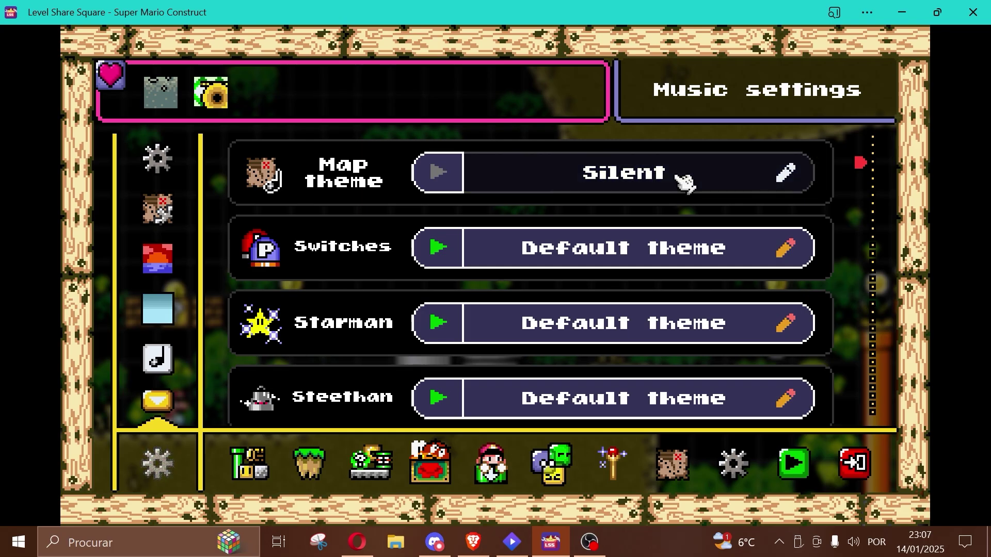
- Add a new 'Unnamed music' entry from the Manage custom music tab
click(780, 175)
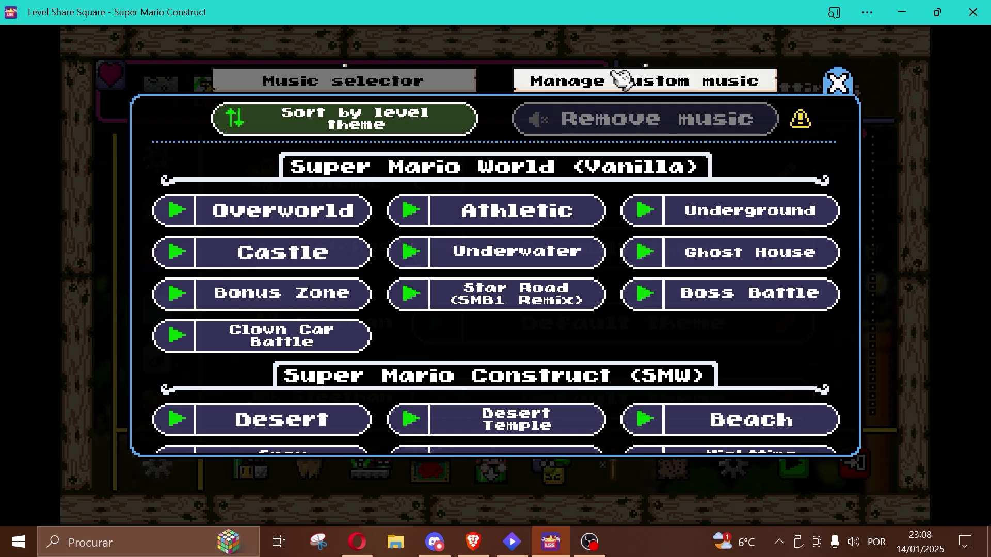
click(407, 209)
click(471, 195)
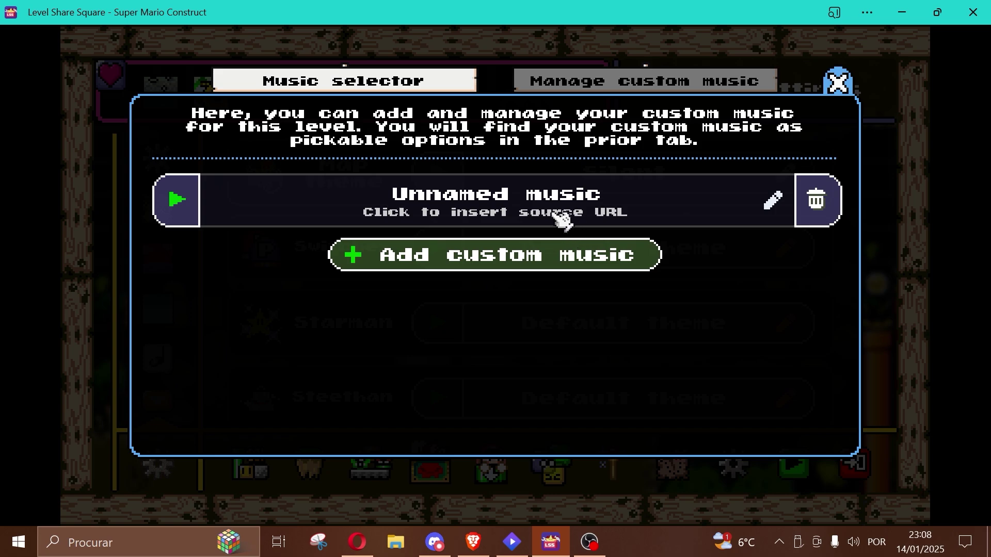
- Paste the dl.dropboxusercontent.com link as the entry's URL and name it 'My COOL MUSIC!'
click(581, 215)
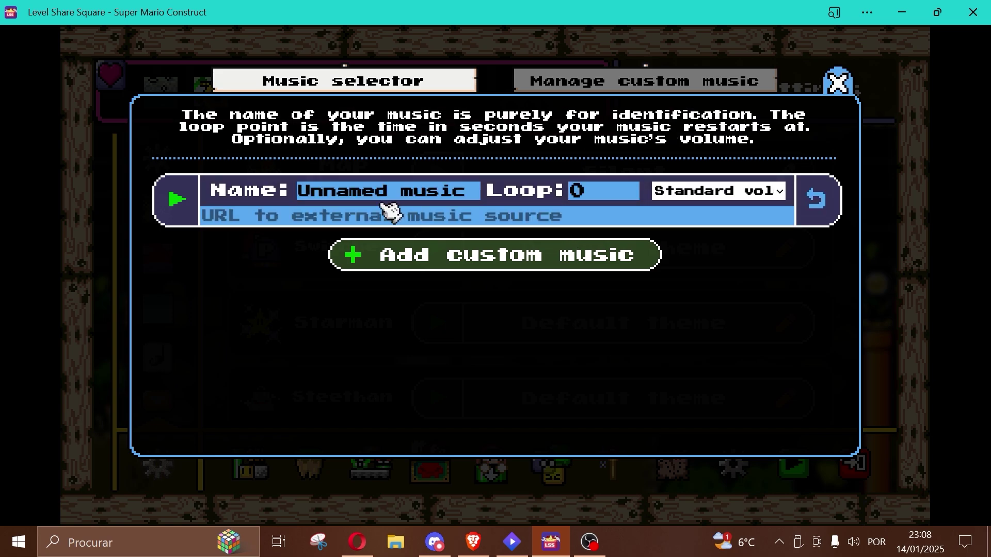
click(581, 216)
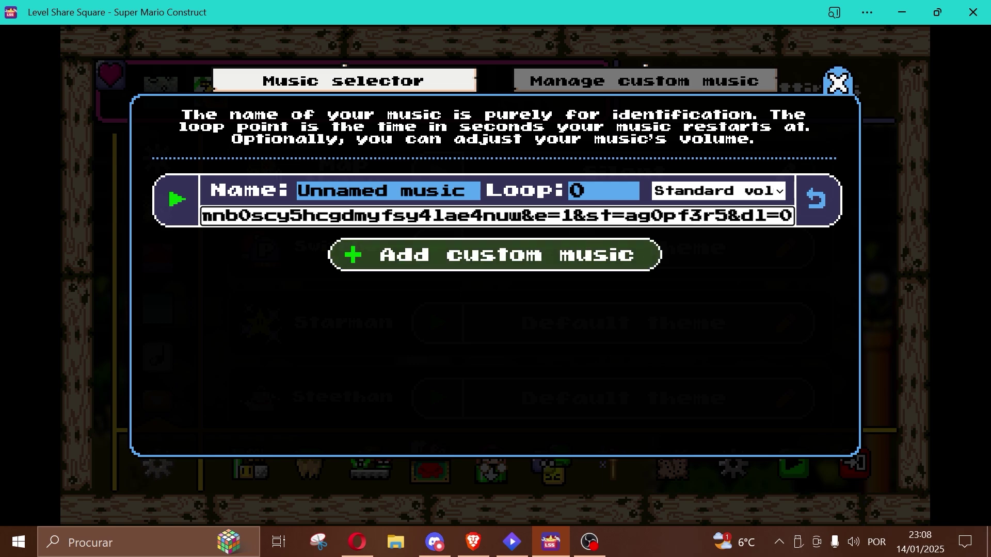
click(466, 191)
key(ctrl+shift+Left)
key(ctrl+shift+Left)
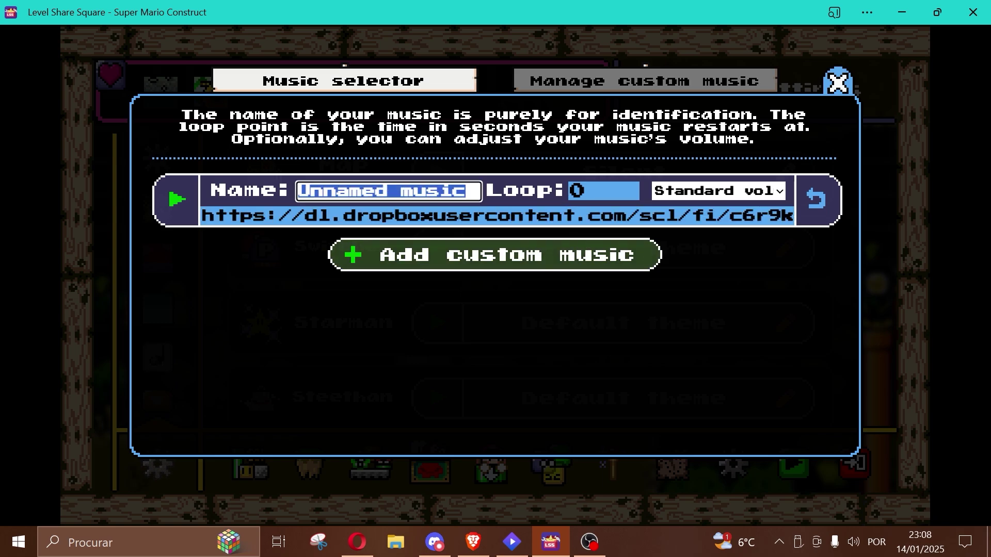
text(My C)
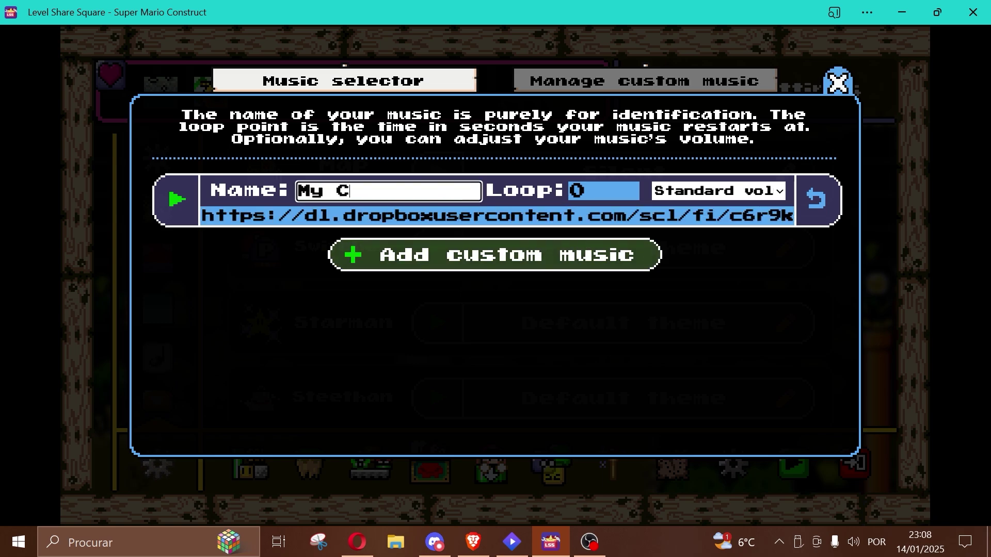
text(OOL MUSIC!!!!!)
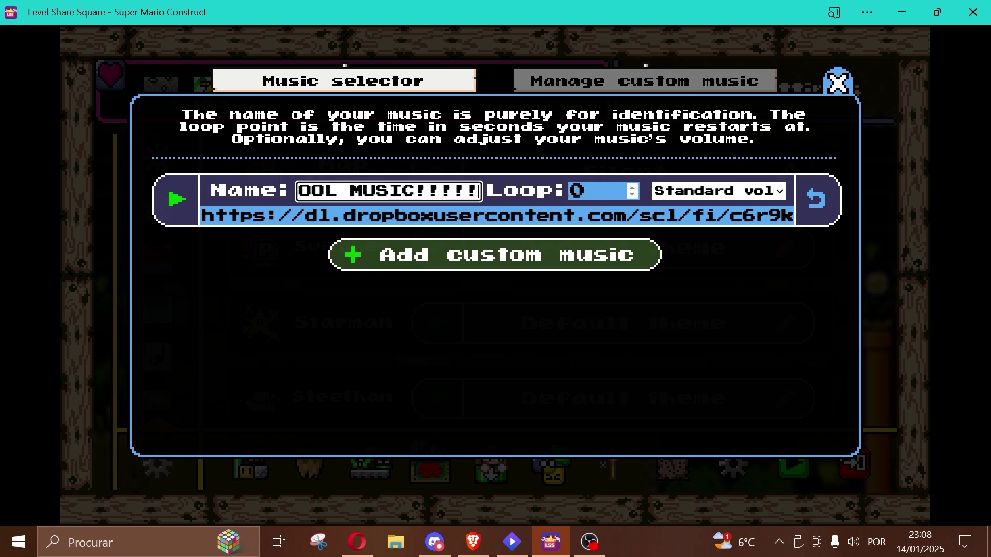
click(615, 187)
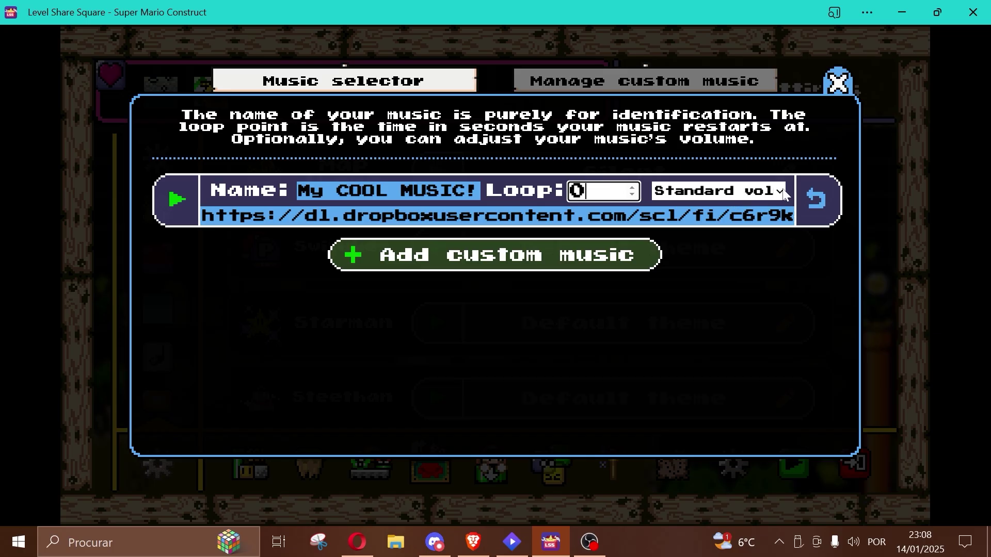
- Leave the volume at Standard and preview the My COOL MUSIC! track
click(783, 192)
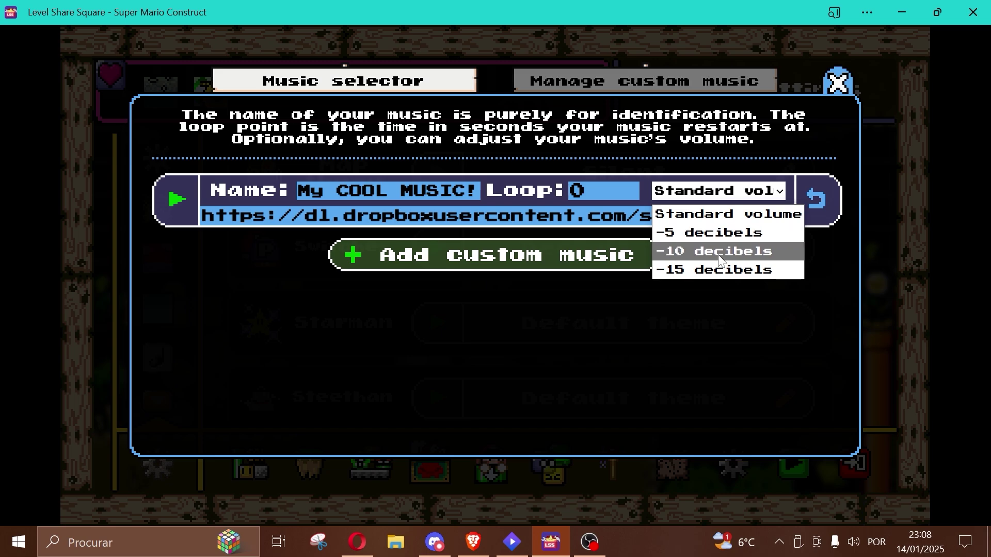
click(752, 320)
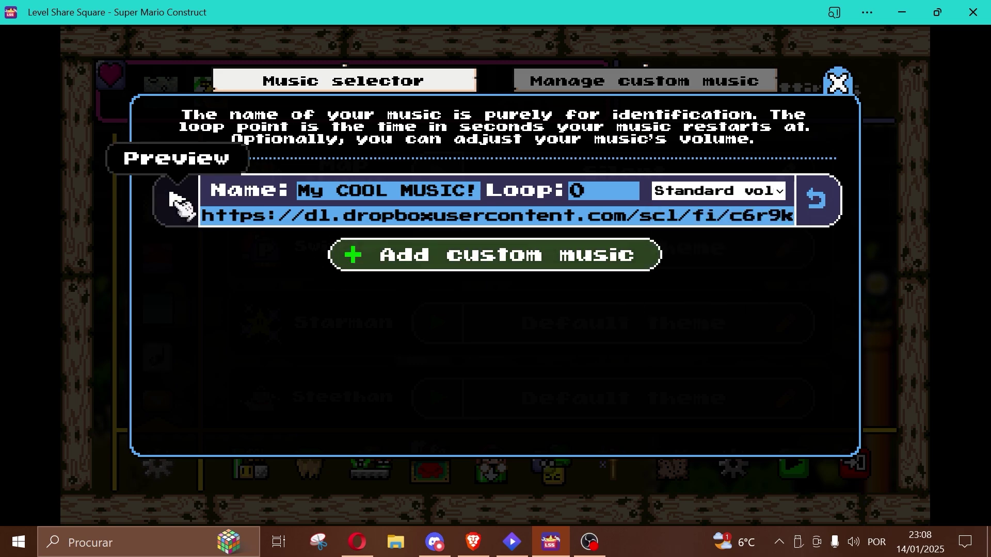
click(175, 199)
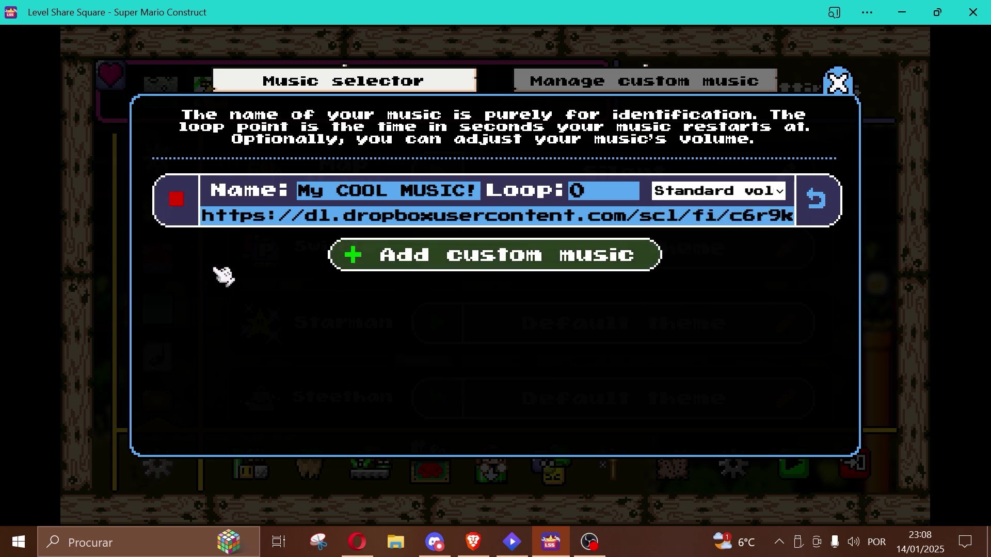